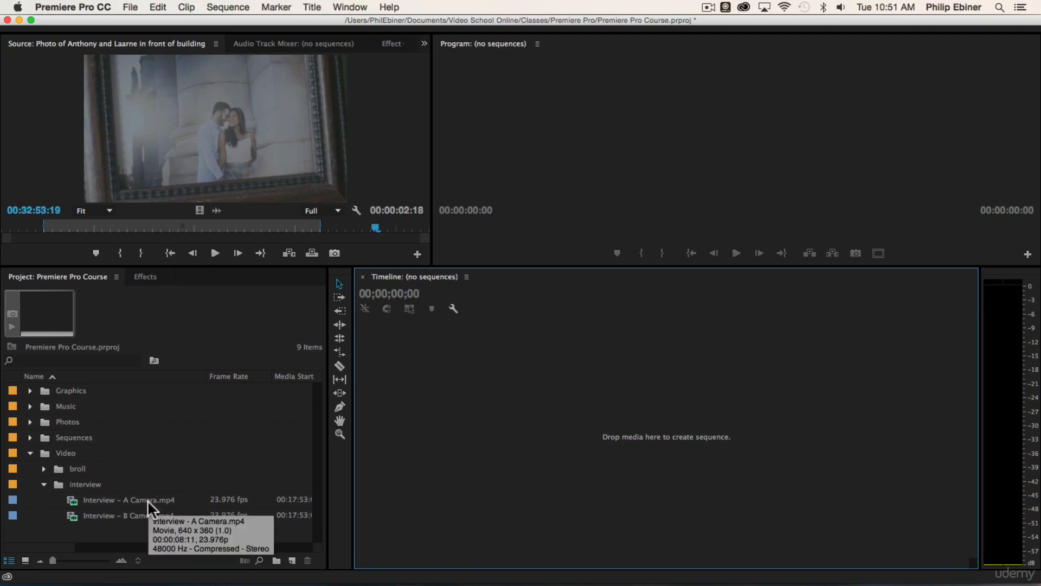
# Step: Expand the broll bin and create a new sequence from the clip Interview – A Camera.mp4 in the interview bin
pyautogui.moveTo(72, 505)
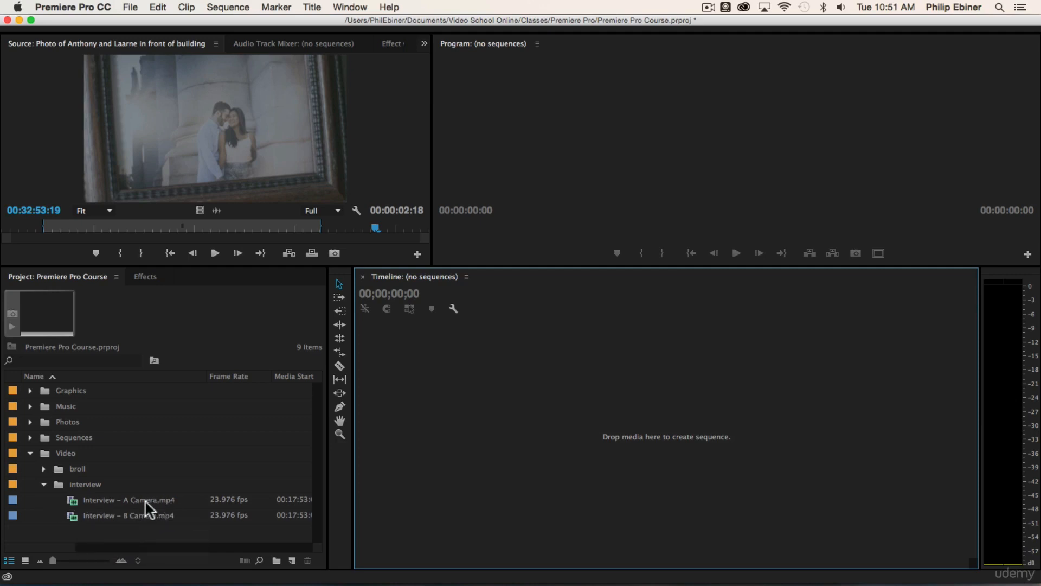
pyautogui.click(44, 468)
pyautogui.scroll(-4, 181, 456)
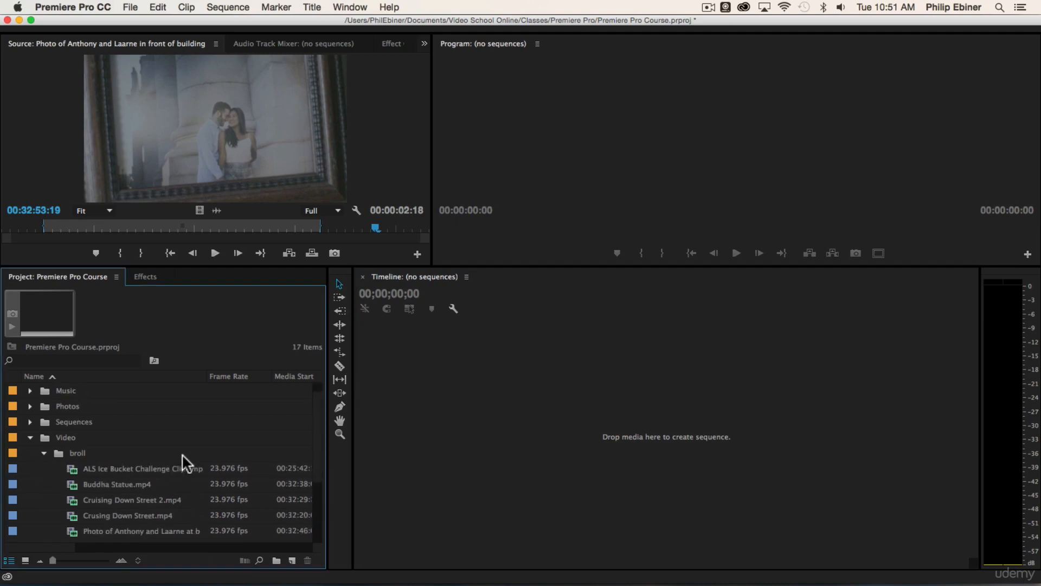
pyautogui.scroll(-3, 178, 446)
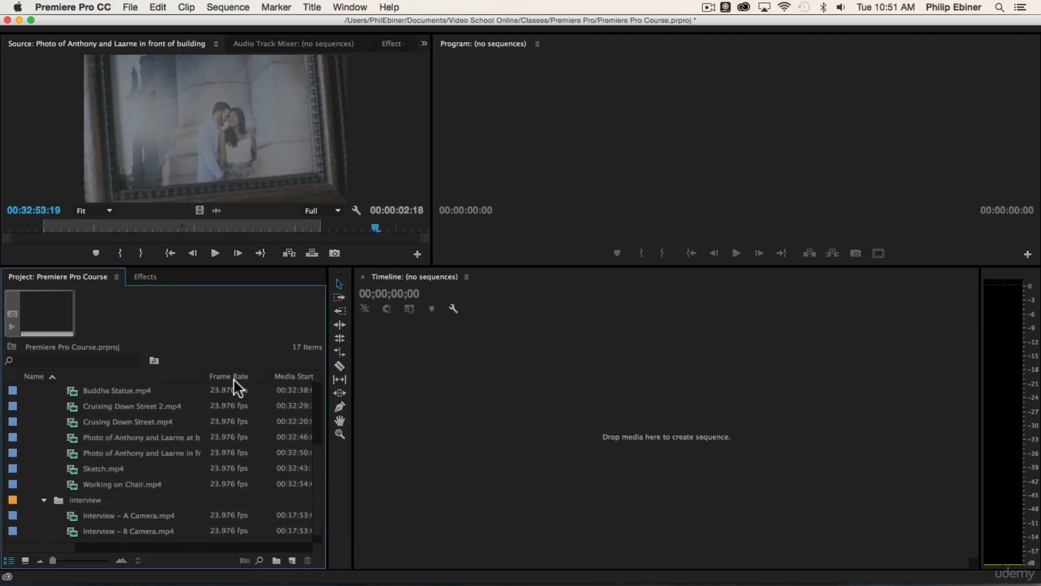
pyautogui.scroll(3, 236, 405)
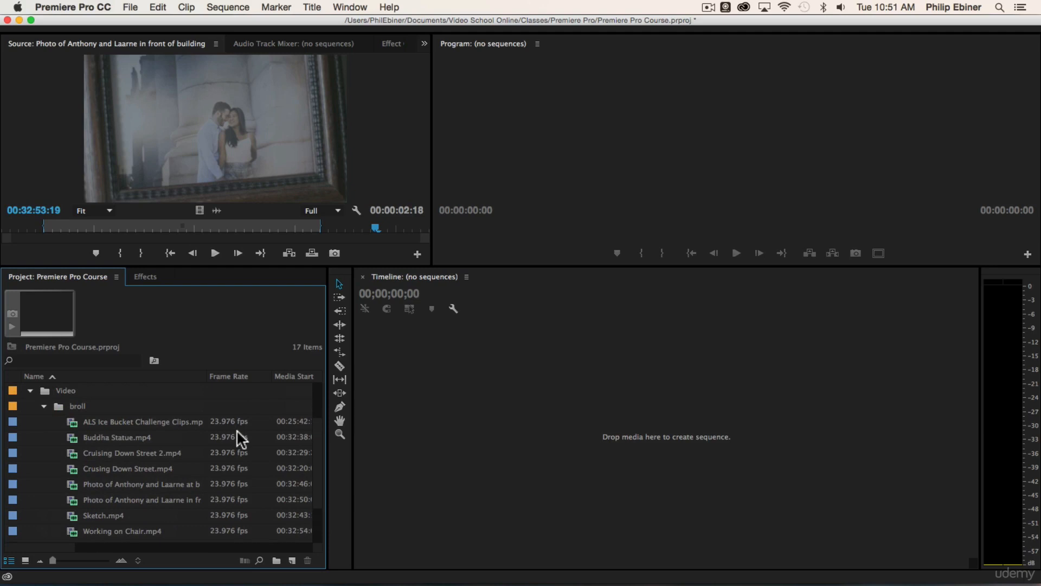
pyautogui.scroll(-2, 258, 442)
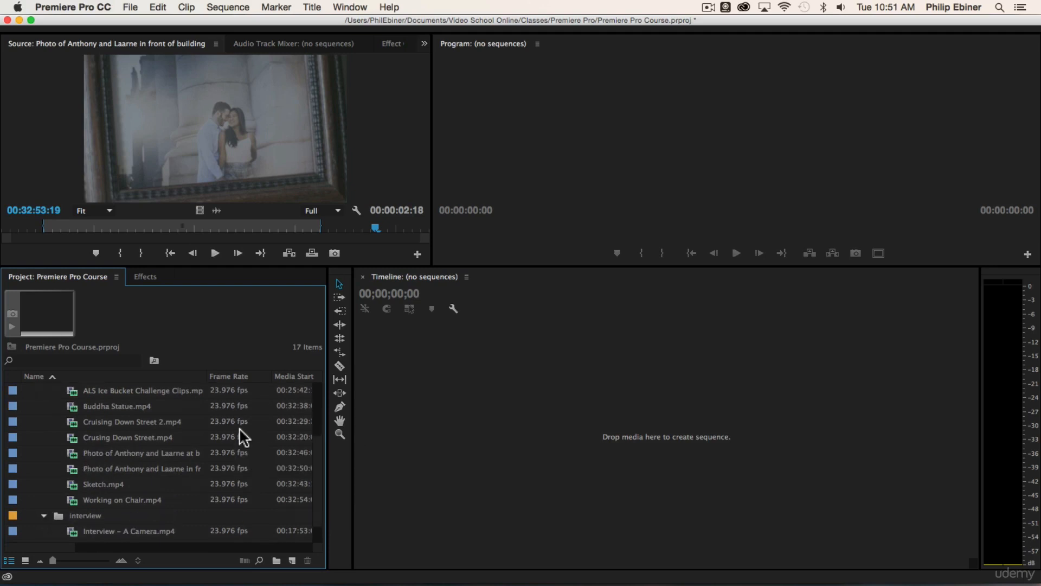
pyautogui.scroll(-1, 239, 437)
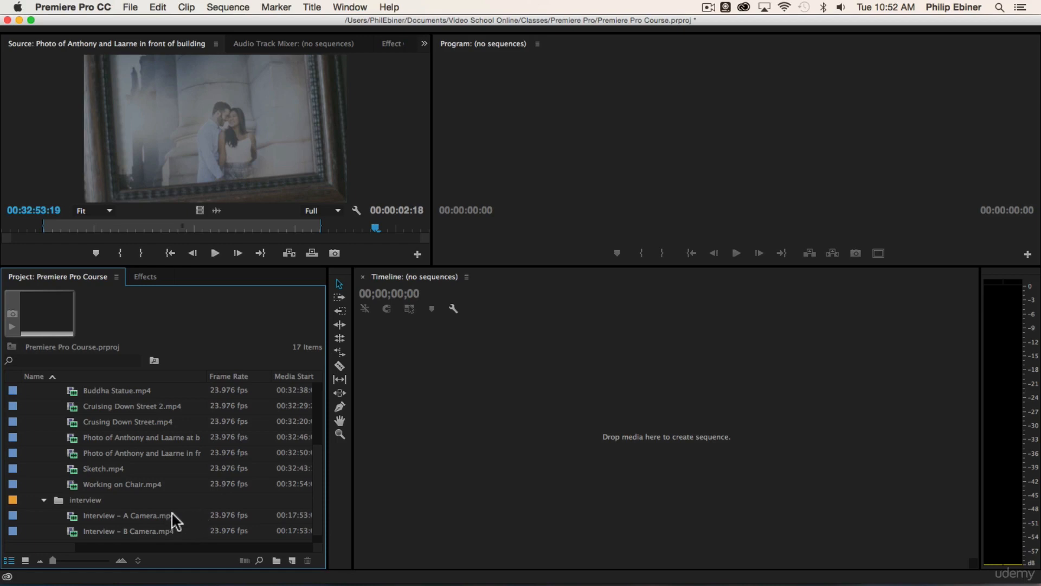
pyautogui.moveTo(98, 515); pyautogui.dragTo(291, 562)
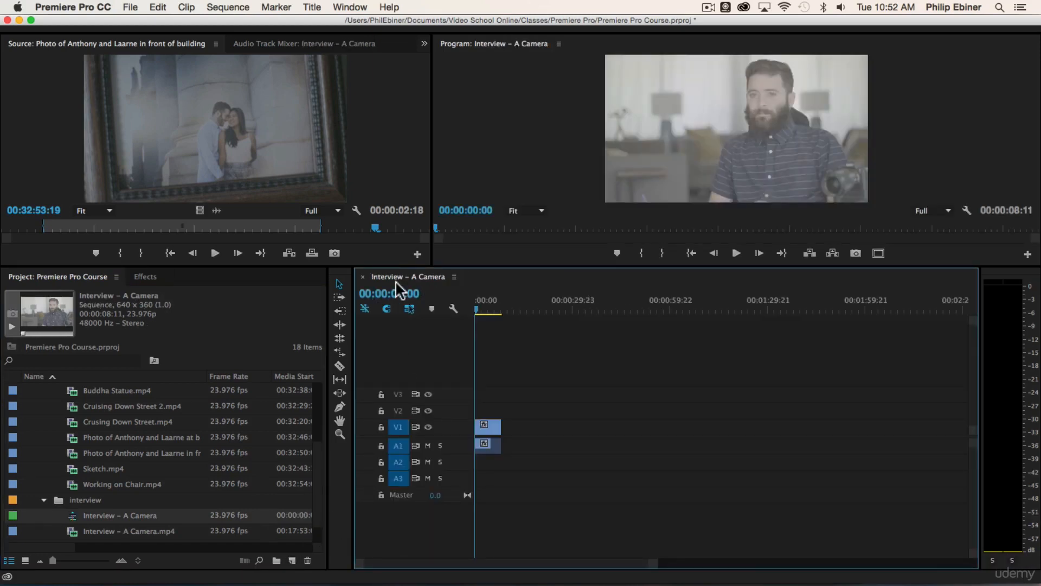
# Step: Review the sequence settings of the Interview – A Camera sequence, including frame size and timebase, without changing them
pyautogui.click(493, 427)
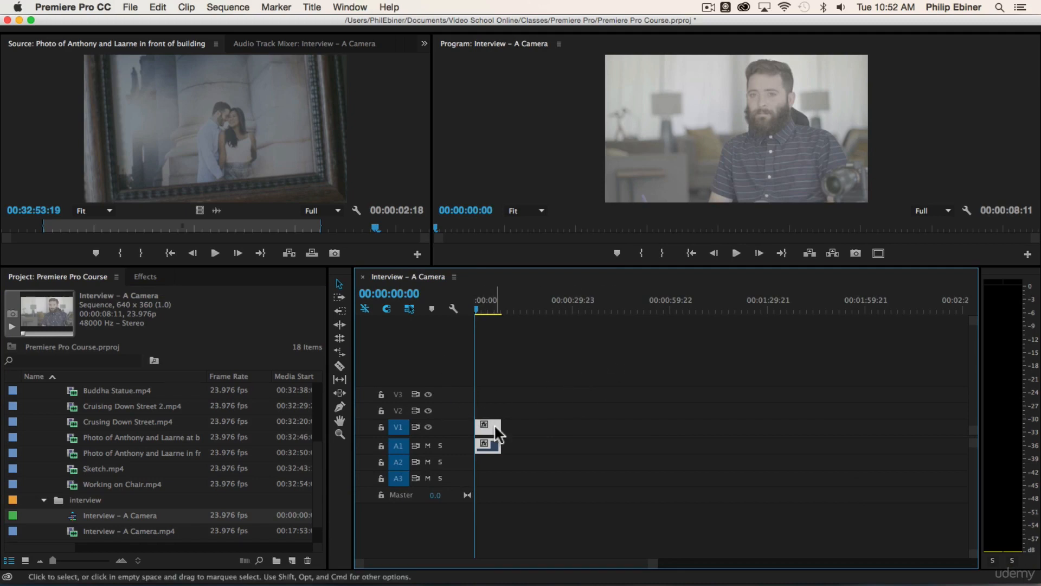
pyautogui.click(230, 7)
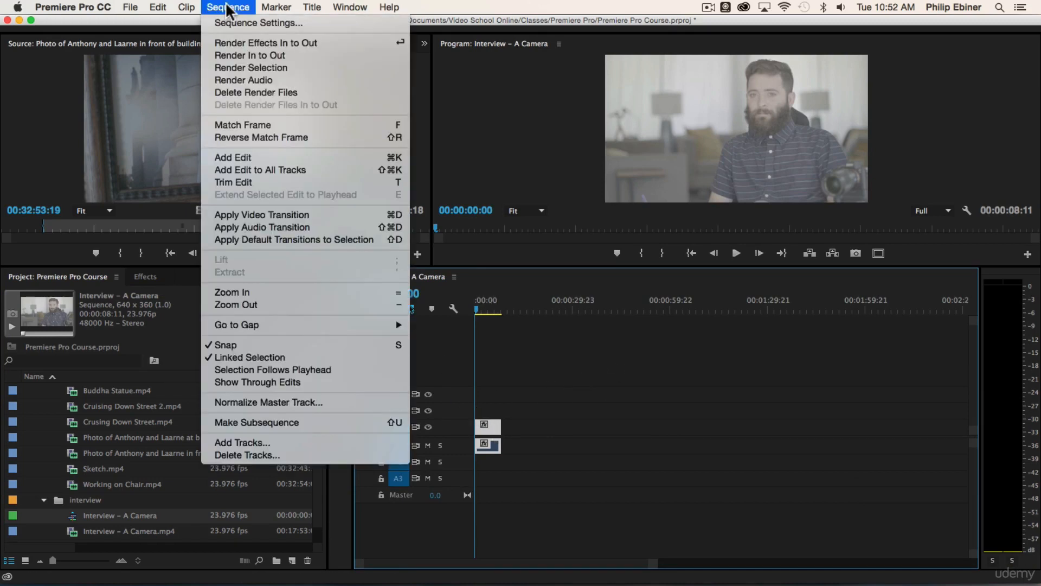
pyautogui.click(230, 25)
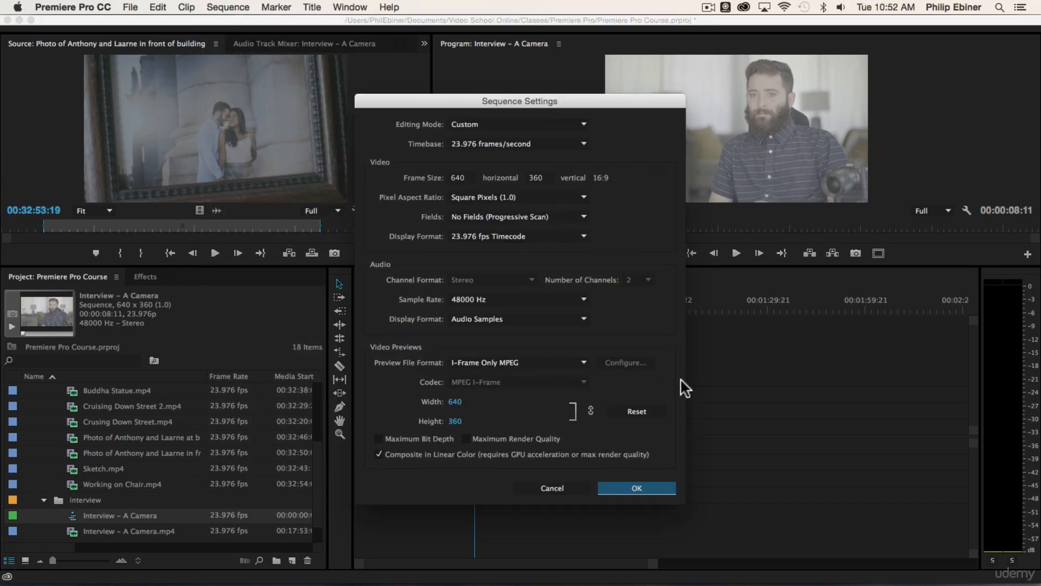
pyautogui.click(552, 489)
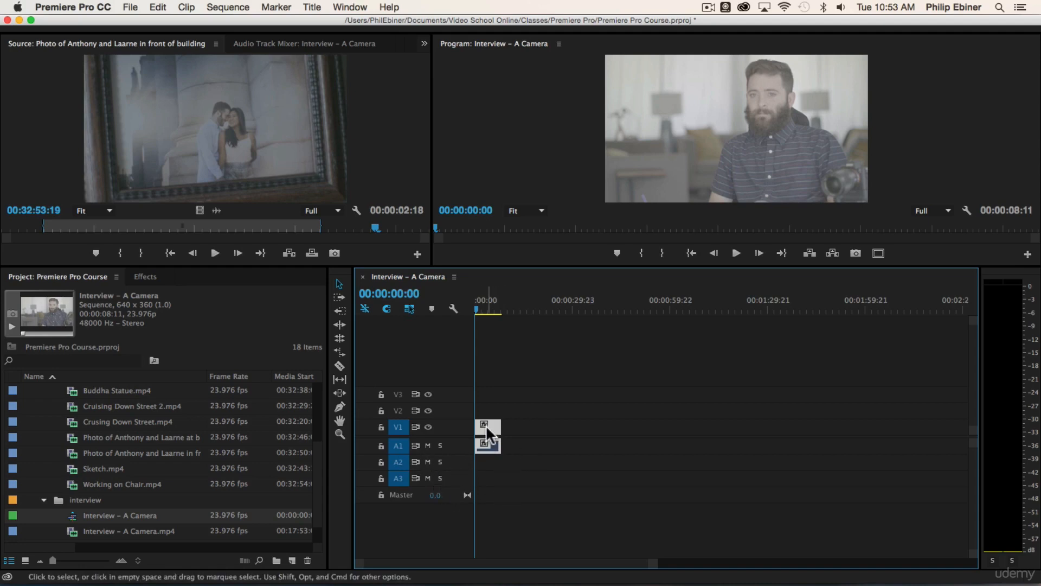
# Step: Move the interview clip's video up to track V2 and its audio down to track A2, keeping it at the sequence start
pyautogui.moveTo(484, 429); pyautogui.dragTo(496, 463)
pyautogui.moveTo(484, 409)
pyautogui.mouseDown()
pyautogui.moveTo(482, 392)
pyautogui.moveTo(485, 417)
pyautogui.moveTo(591, 417)
pyautogui.moveTo(479, 408)
pyautogui.mouseUp()
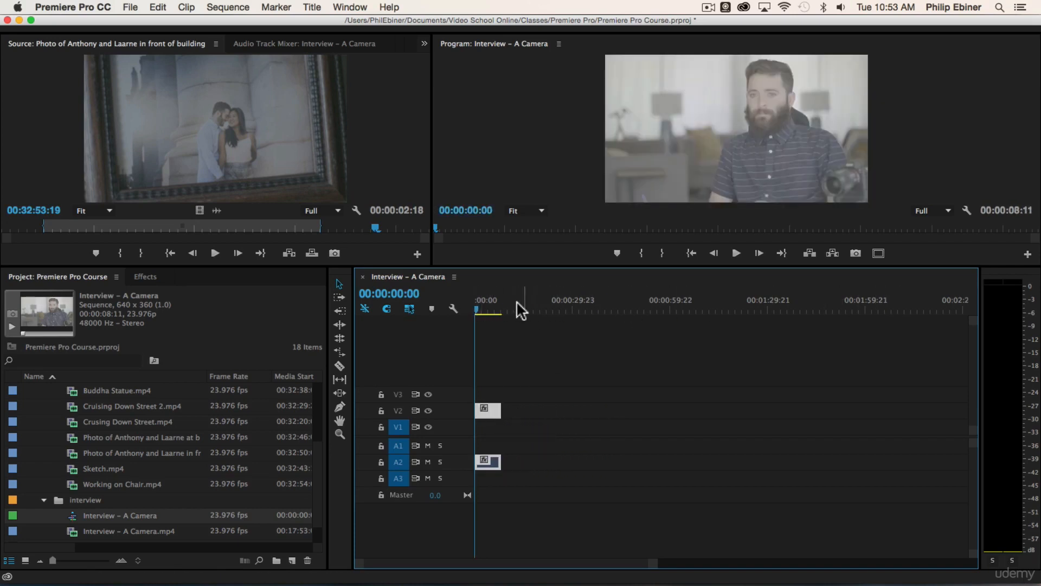
# Step: Place the playhead at 00:00:04:14 and zoom the timeline in so the interview clip's name is fully readable
pyautogui.moveTo(482, 308)
pyautogui.mouseDown()
pyautogui.moveTo(497, 305)
pyautogui.moveTo(476, 309)
pyautogui.moveTo(489, 309)
pyautogui.mouseUp()
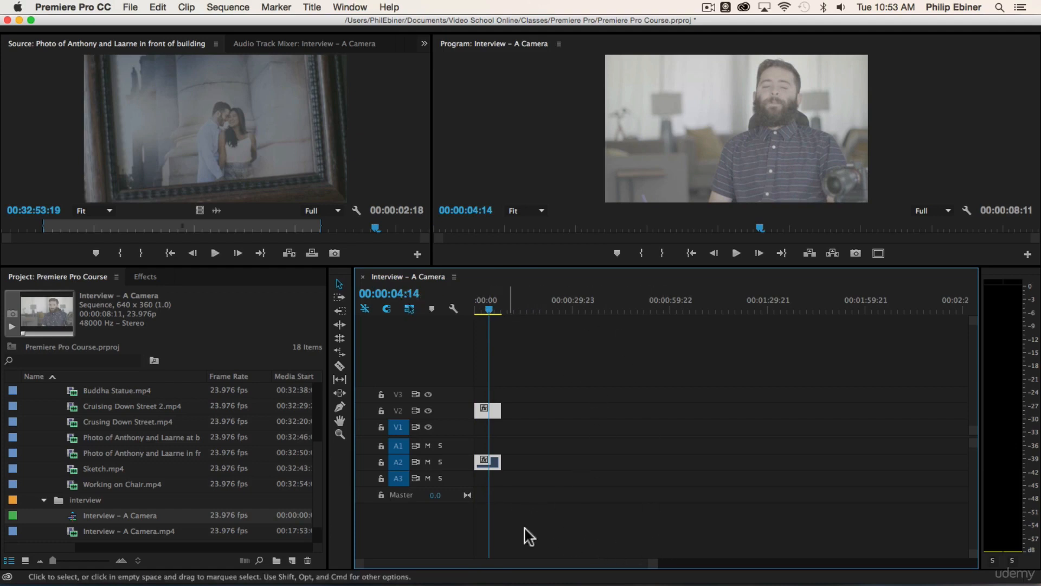
pyautogui.moveTo(555, 563); pyautogui.dragTo(502, 565)
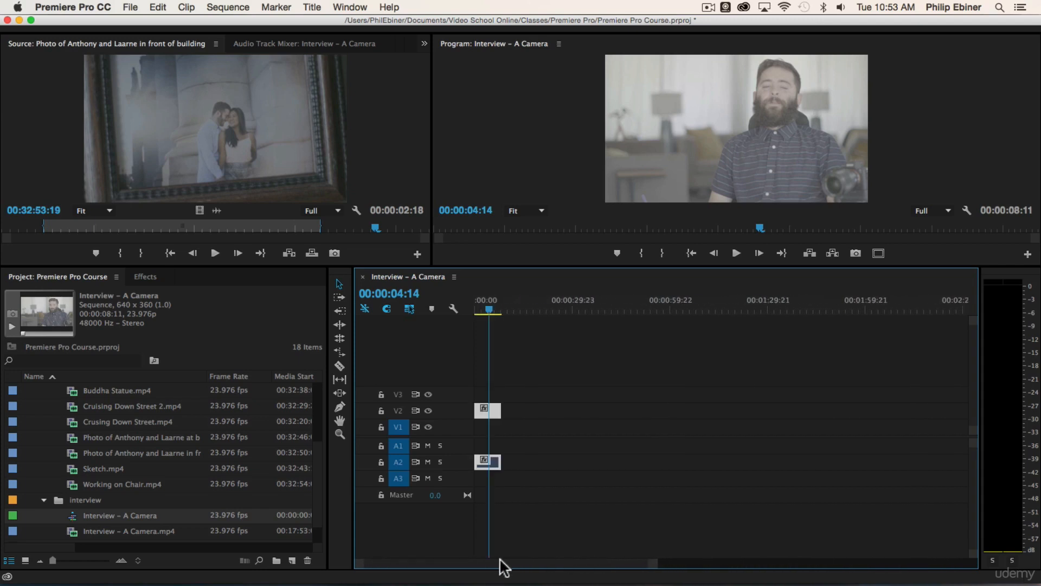
pyautogui.moveTo(653, 567)
pyautogui.mouseDown()
pyautogui.moveTo(558, 560)
pyautogui.moveTo(687, 565)
pyautogui.moveTo(651, 559)
pyautogui.mouseUp()
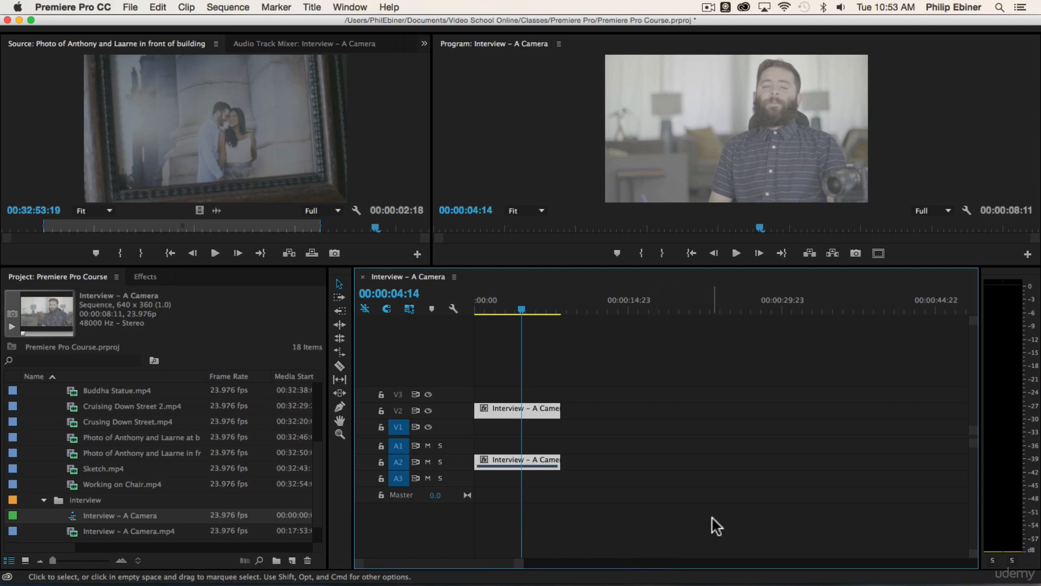
pyautogui.press('=')
pyautogui.press('=')
pyautogui.press('-')
pyautogui.press('-')
pyautogui.press('=')
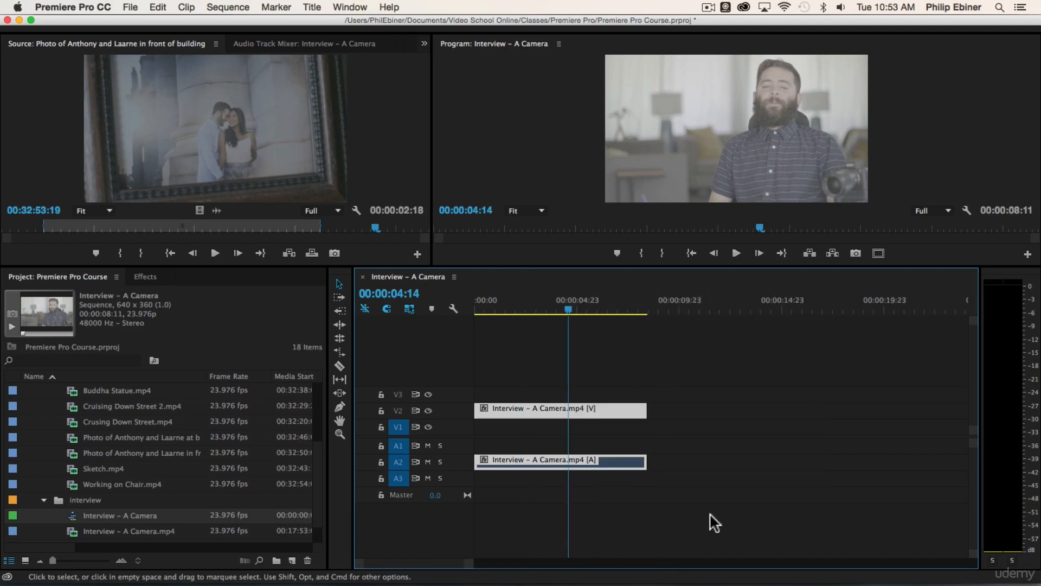
# Step: Return the interview clip's video to track V1 and its audio to track A1
pyautogui.moveTo(510, 407); pyautogui.dragTo(509, 424)
pyautogui.moveTo(493, 465); pyautogui.dragTo(491, 446)
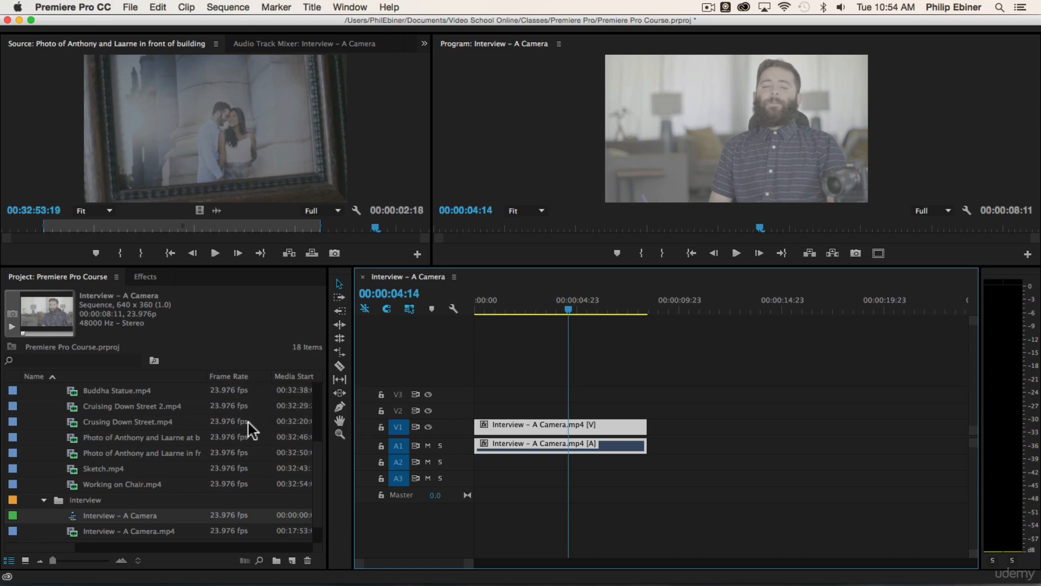
# Step: Start a new sequence and look through its available presets, settings and track options
pyautogui.click(292, 562)
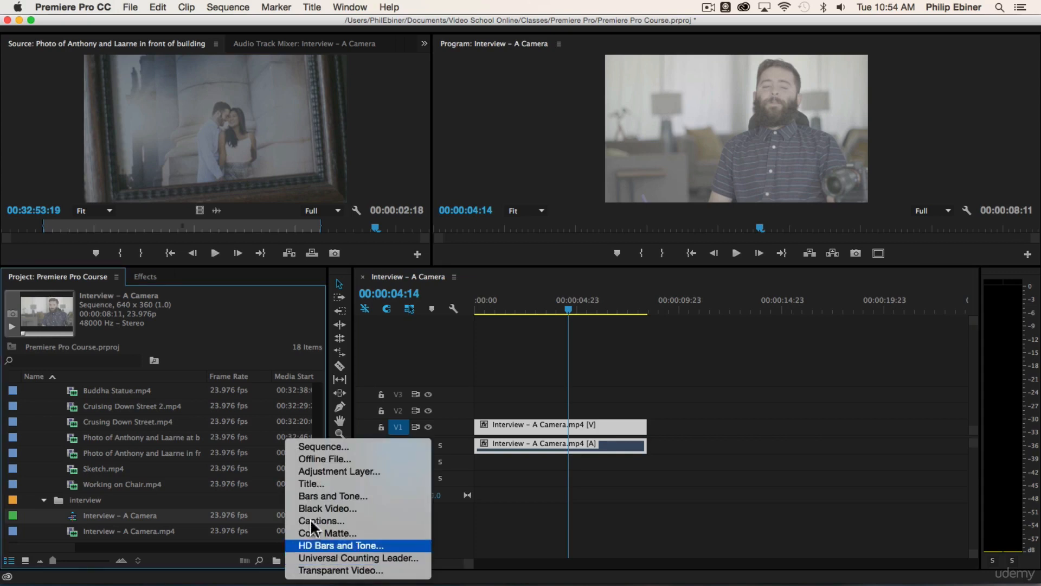
pyautogui.click(129, 7)
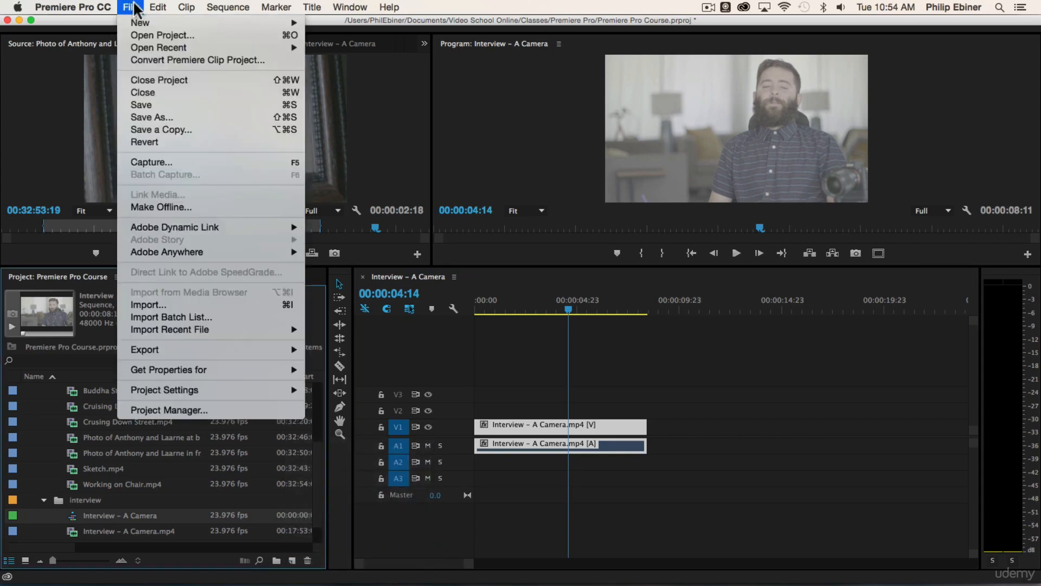
pyautogui.moveTo(142, 23)
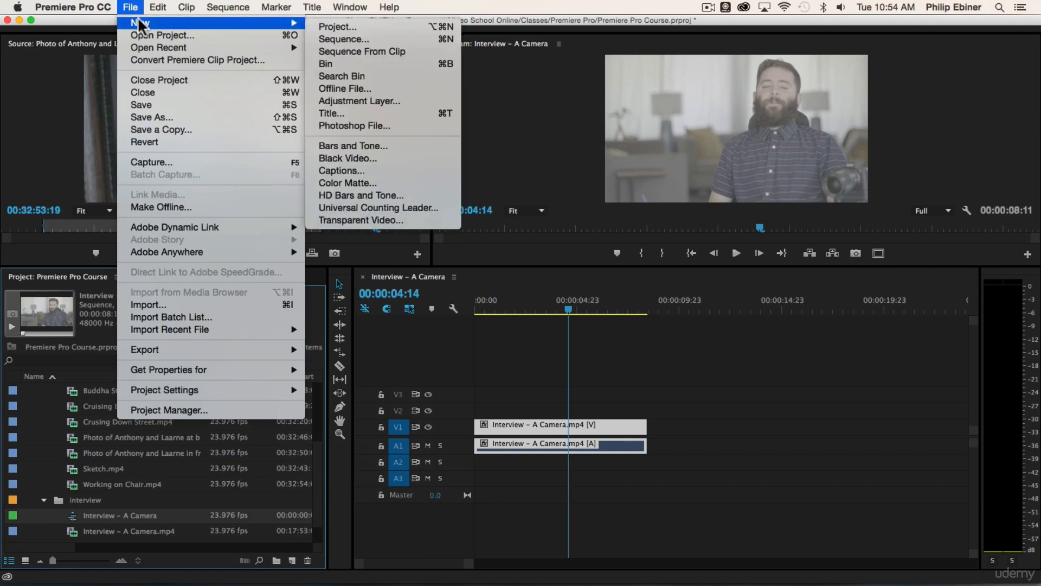
pyautogui.click(362, 40)
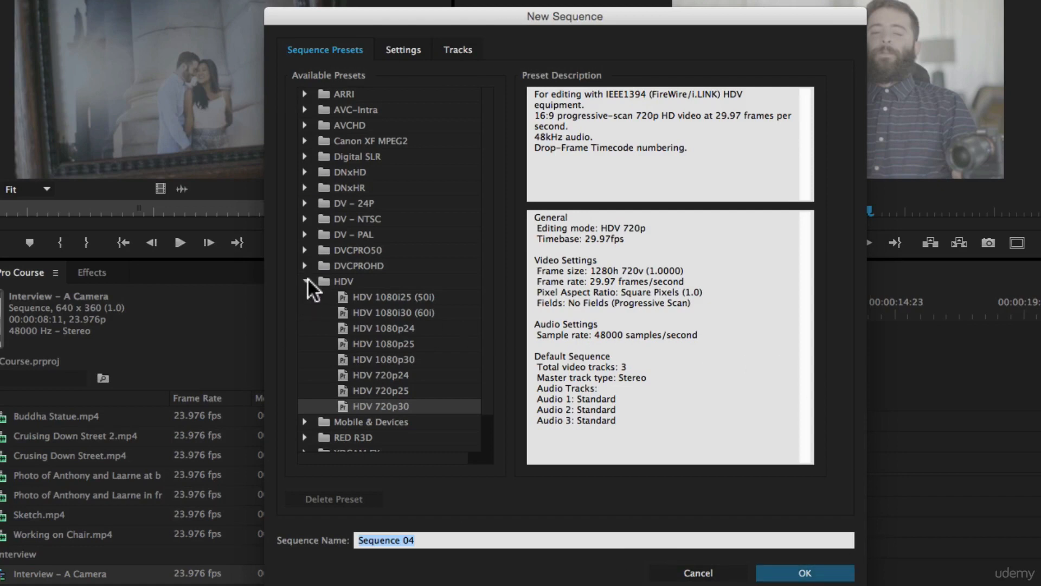
pyautogui.click(325, 46)
pyautogui.click(405, 49)
pyautogui.click(456, 49)
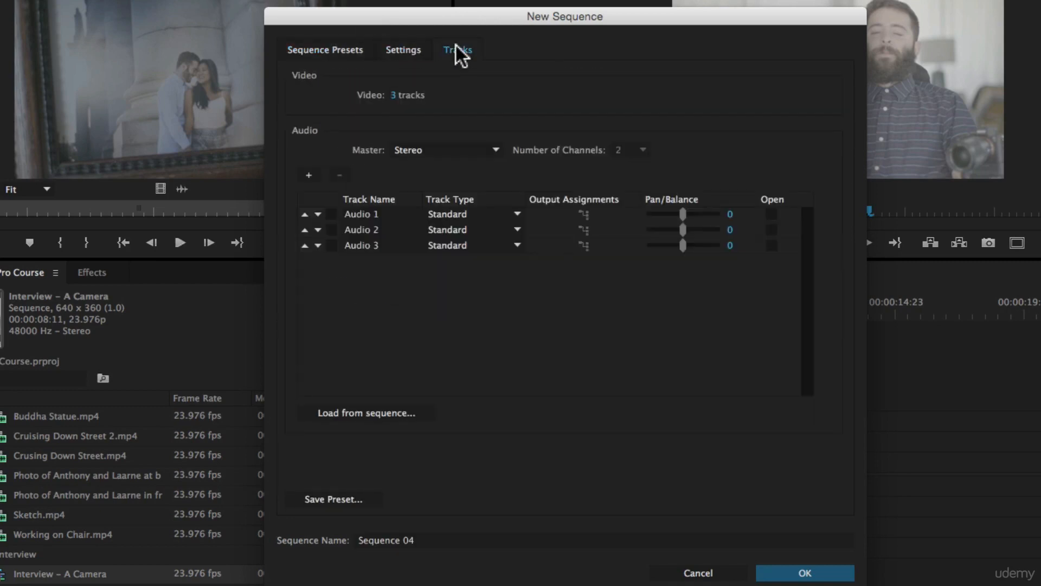
pyautogui.click(335, 48)
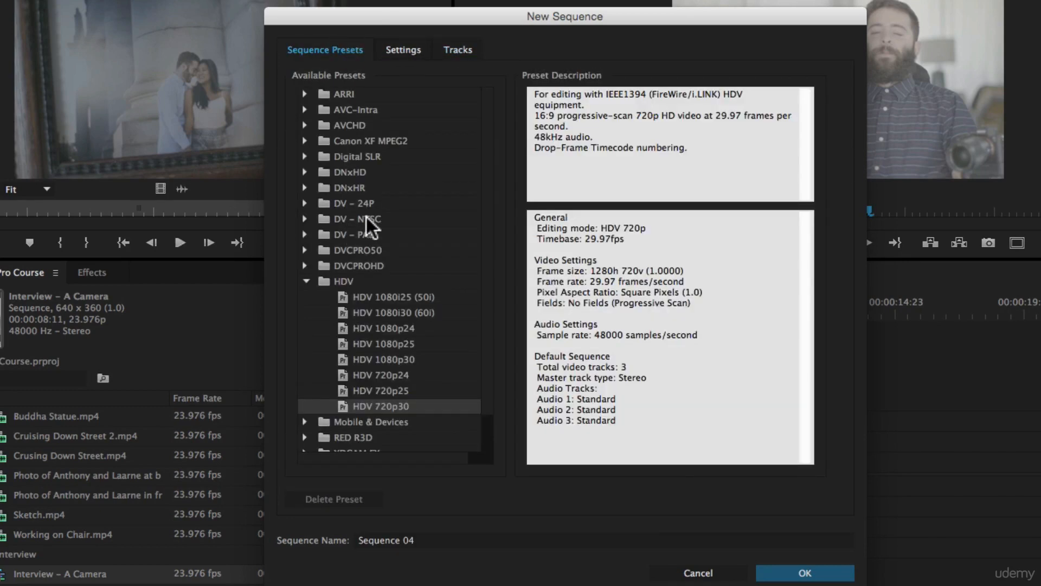
# Step: Choose the DSLR 1080p24 preset from the Digital SLR 1080p group for the new sequence
pyautogui.click(304, 279)
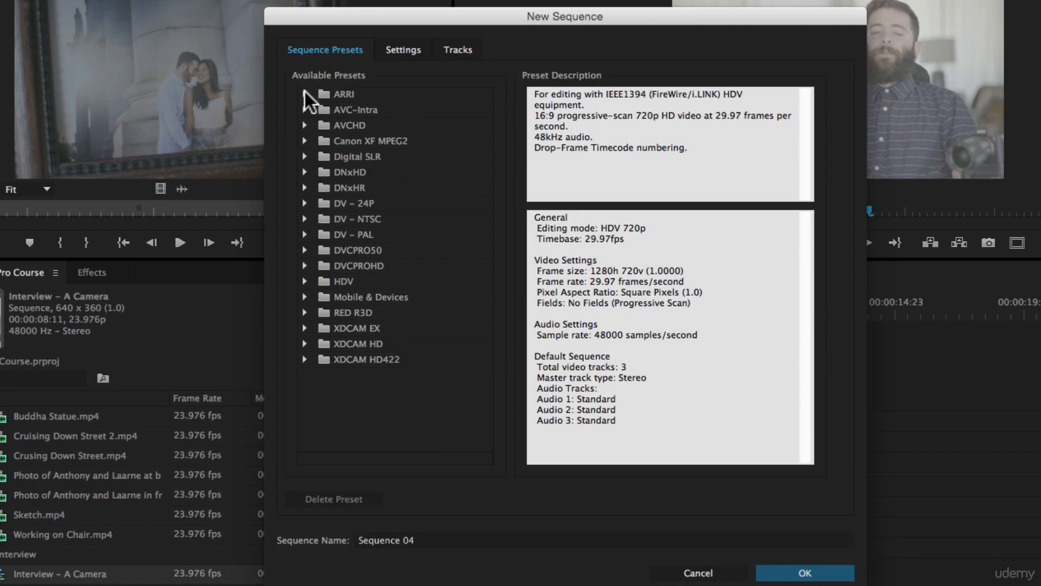
pyautogui.click(305, 156)
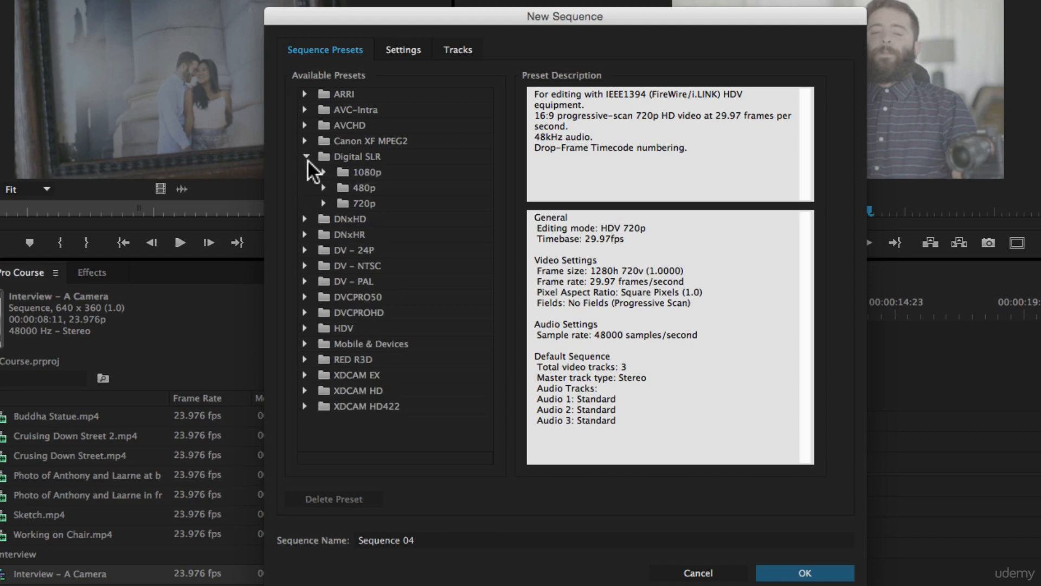
pyautogui.click(324, 172)
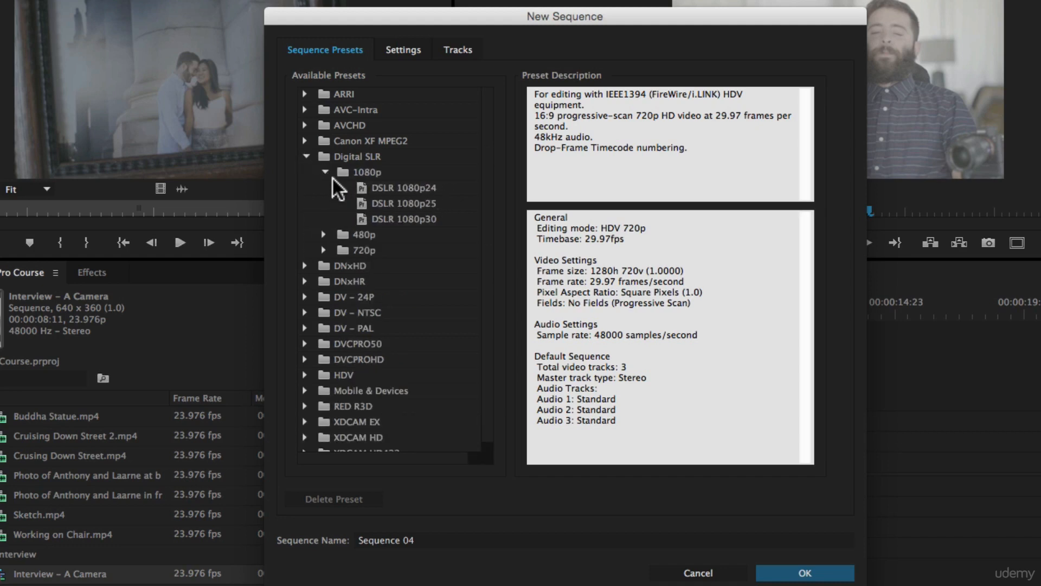
pyautogui.click(382, 187)
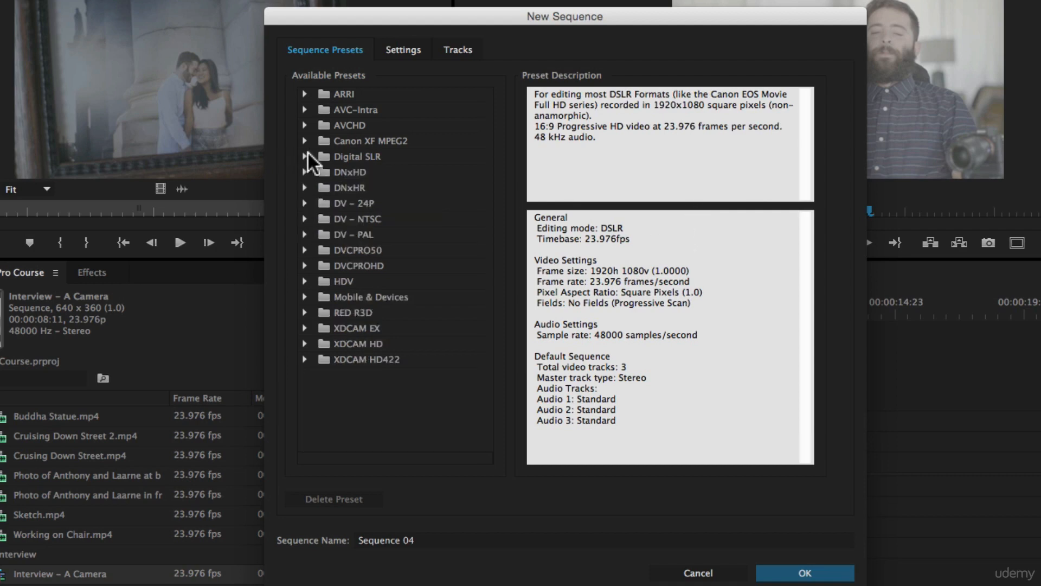
# Step: Browse the RED R3D preset resolutions, then collapse that preset group again
pyautogui.click(305, 313)
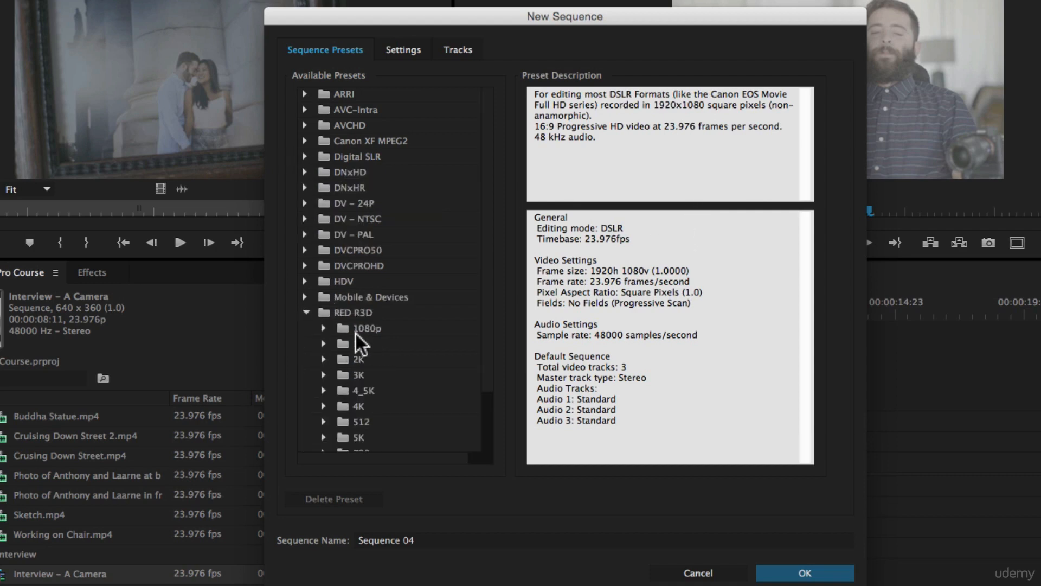
pyautogui.scroll(-3, 356, 334)
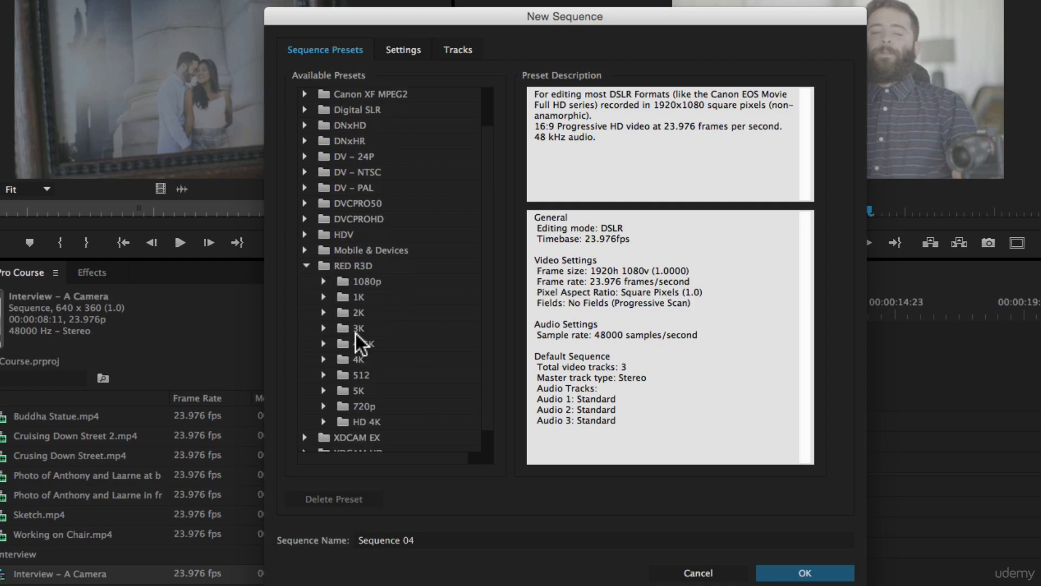
pyautogui.click(323, 278)
pyautogui.click(306, 266)
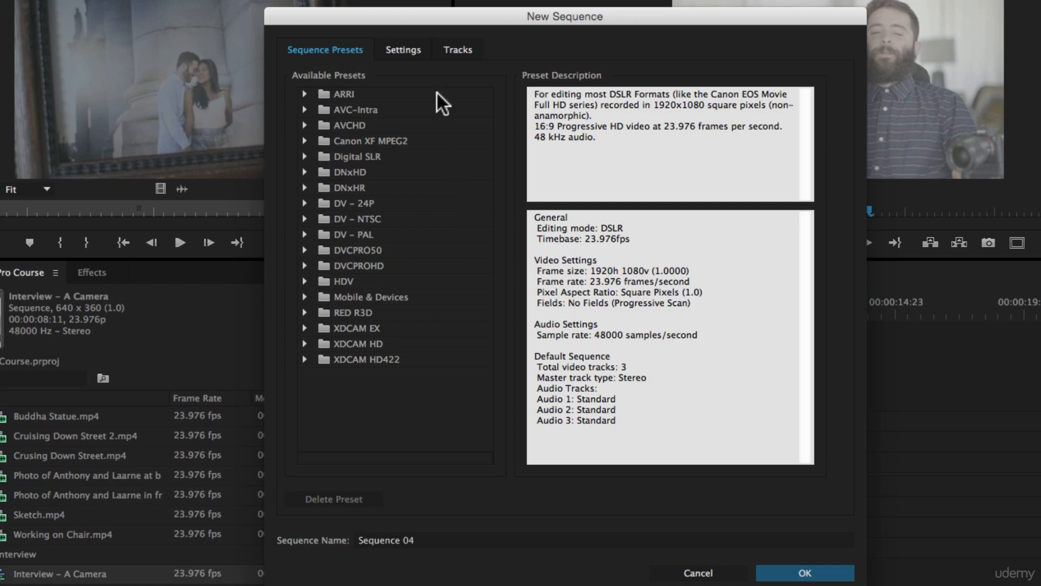
# Step: Set the new sequence's editing mode to Custom and its timebase to 29.97 frames/second
pyautogui.click(405, 50)
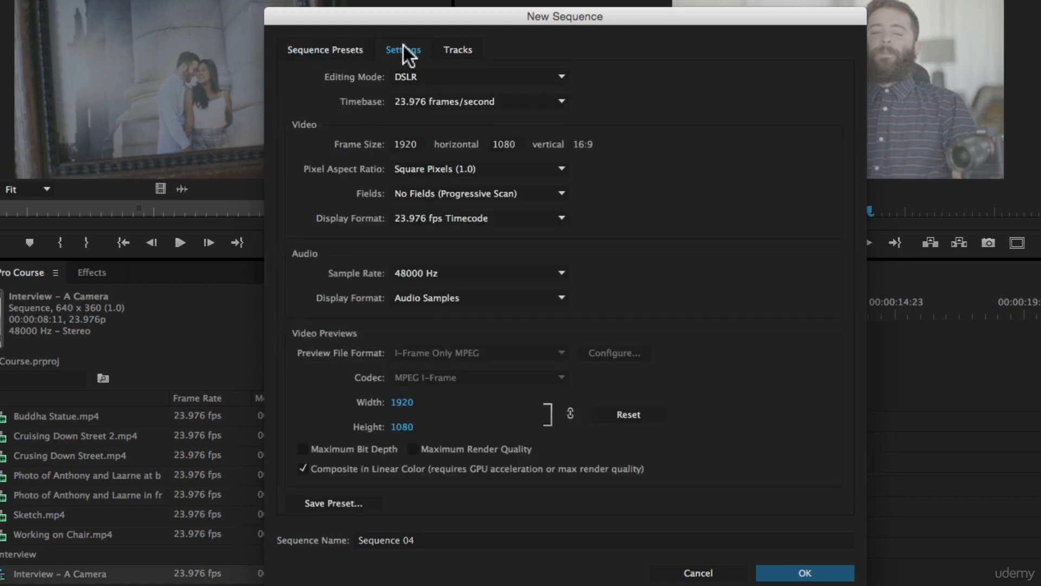
pyautogui.click(410, 71)
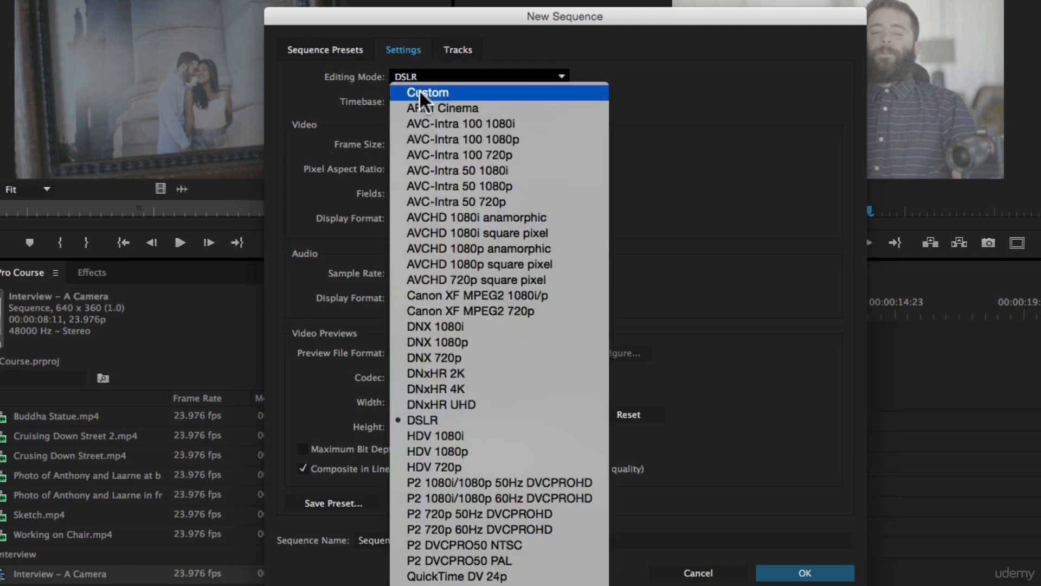
pyautogui.click(419, 93)
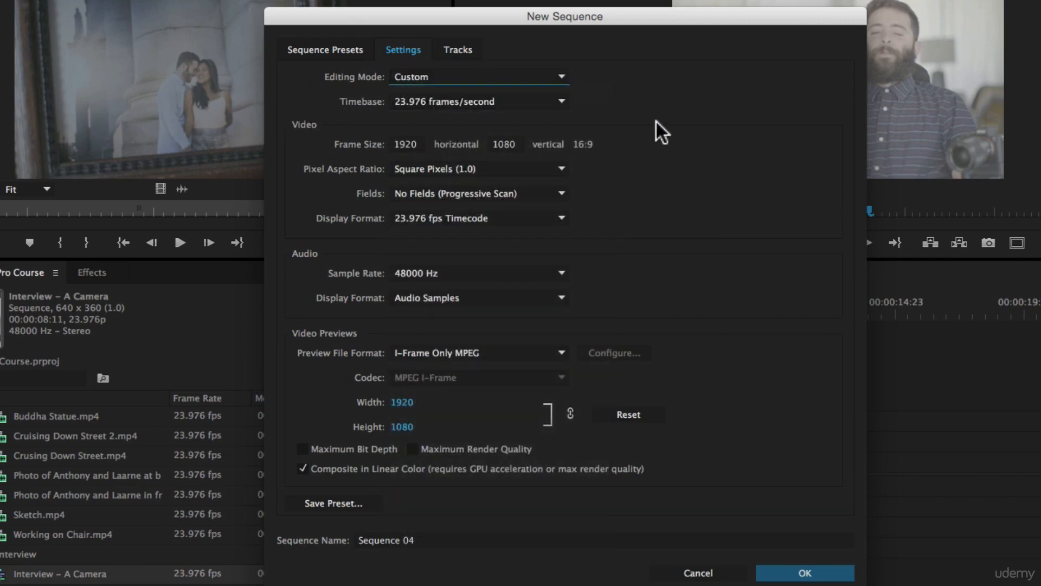
pyautogui.click(450, 102)
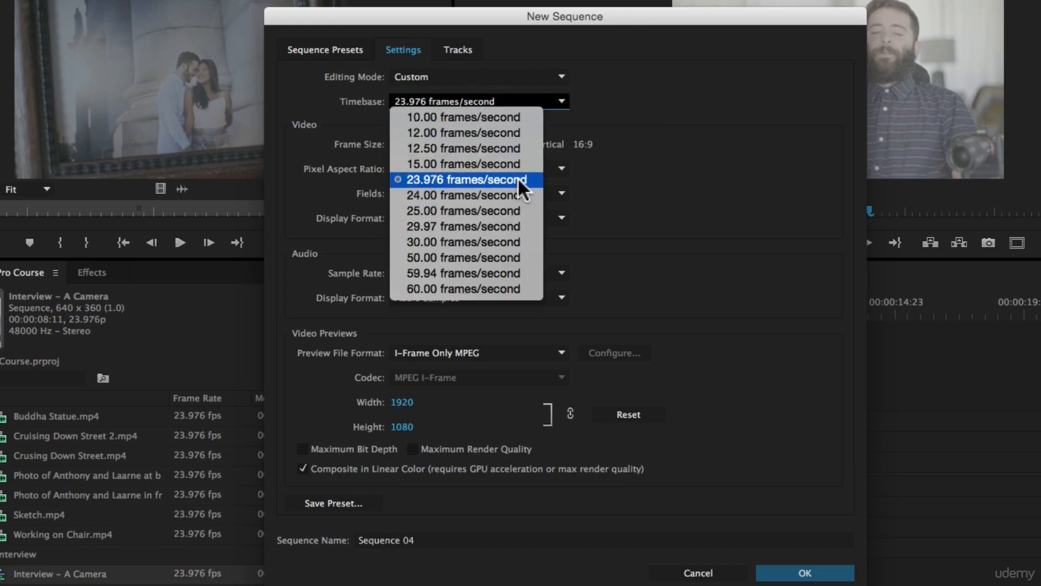
pyautogui.click(461, 224)
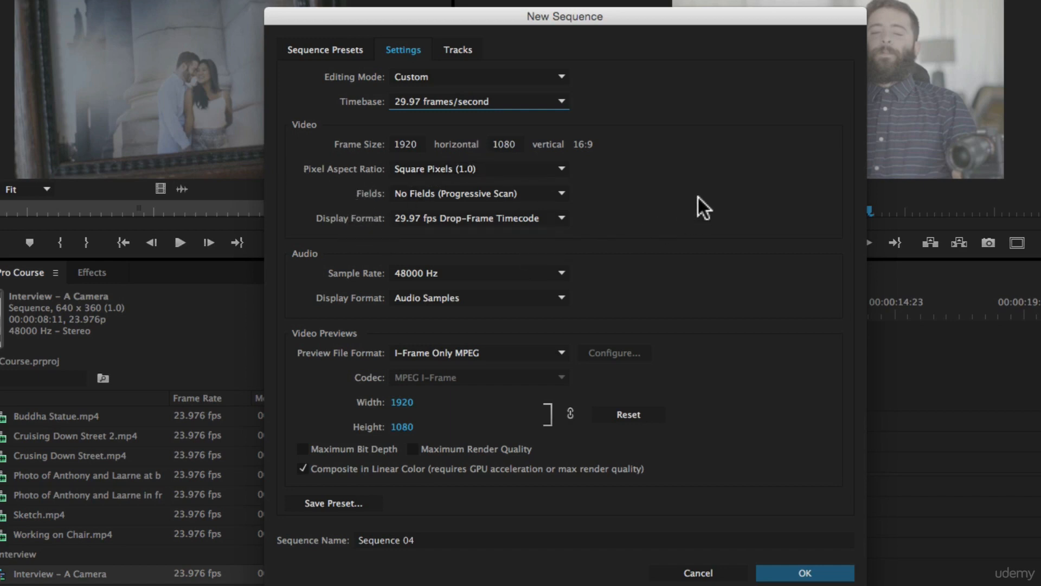
# Step: Review the audio sample rate and audio display format options, keeping 48000 Hz and Audio Samples
pyautogui.click(436, 272)
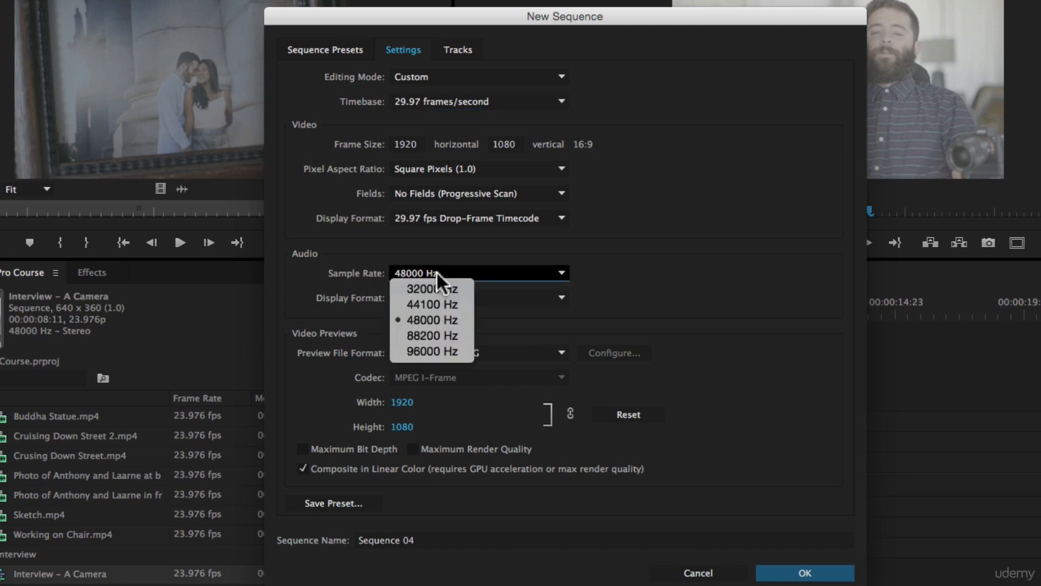
pyautogui.click(470, 320)
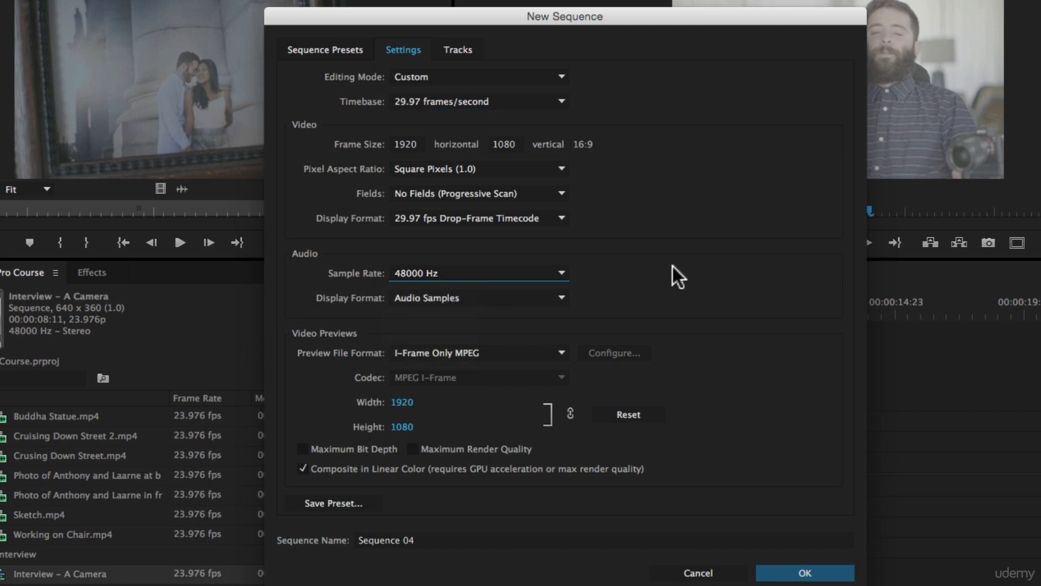
pyautogui.click(396, 298)
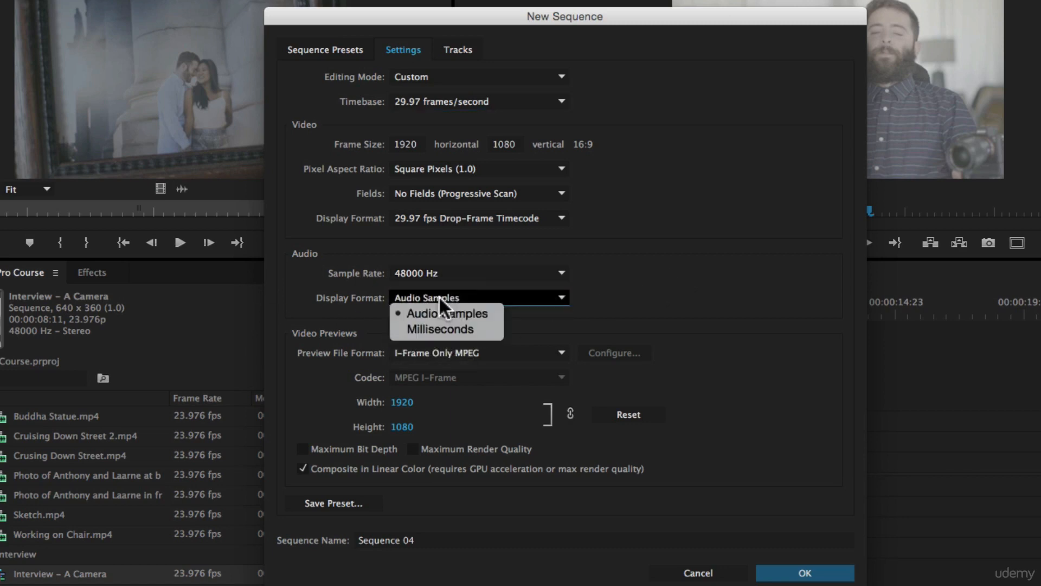
pyautogui.click(681, 290)
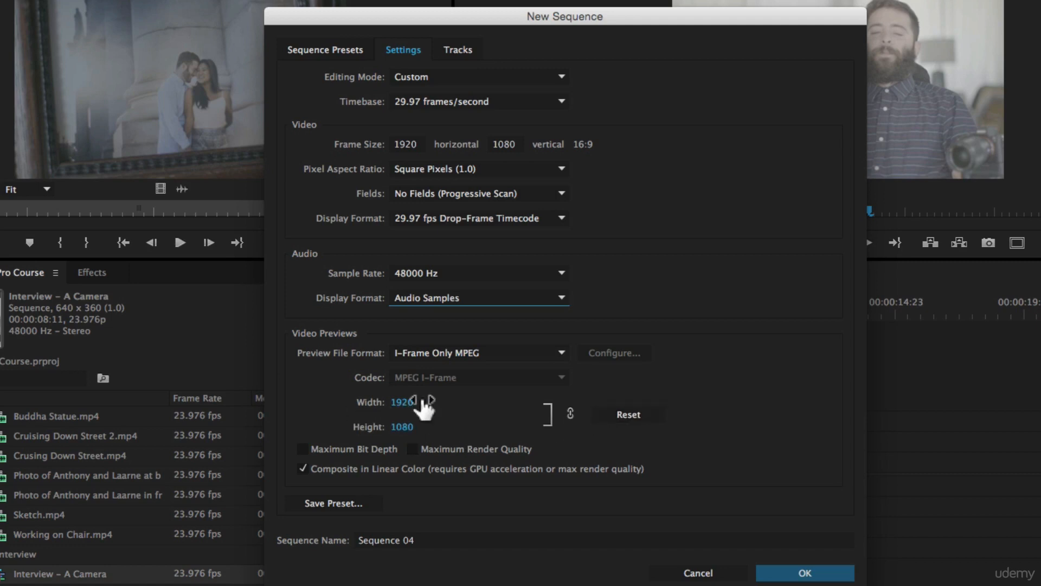
# Step: Set the new sequence's frame size to 1280 horizontal by 720 vertical
pyautogui.click(411, 142)
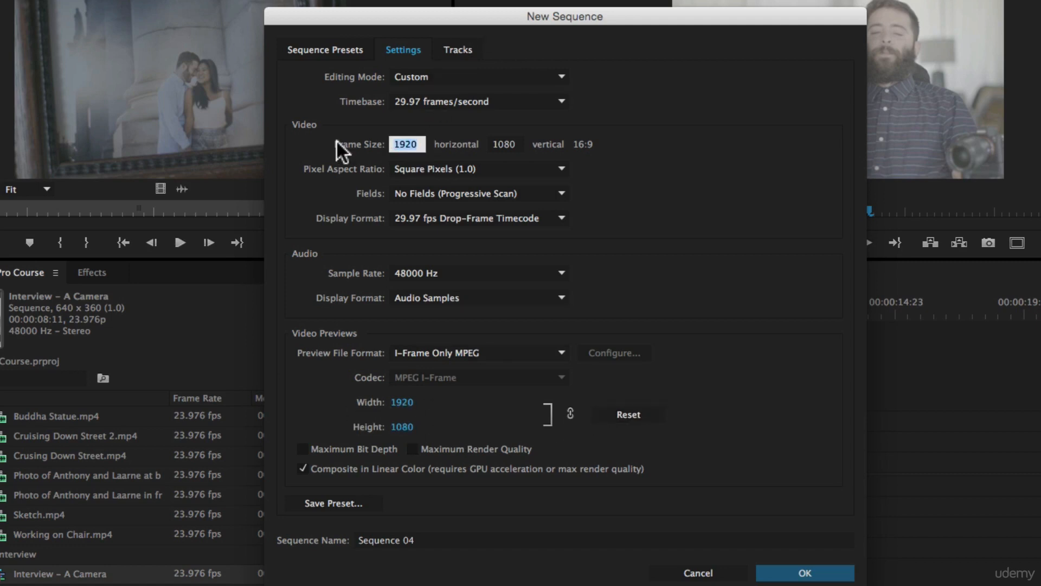
pyautogui.write('1280')
pyautogui.press('Tab')
pyautogui.write('720')
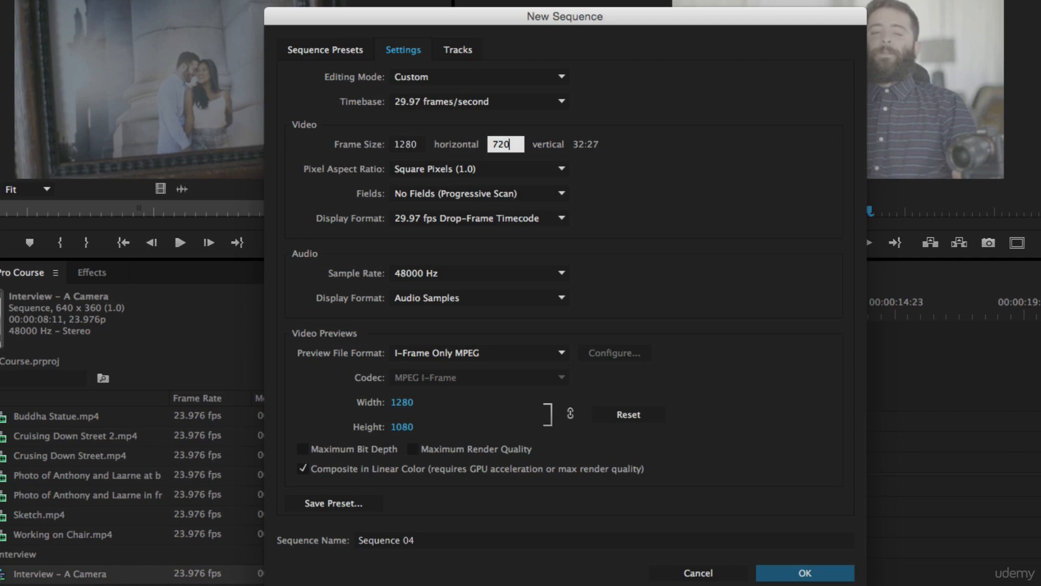
pyautogui.press('Tab')
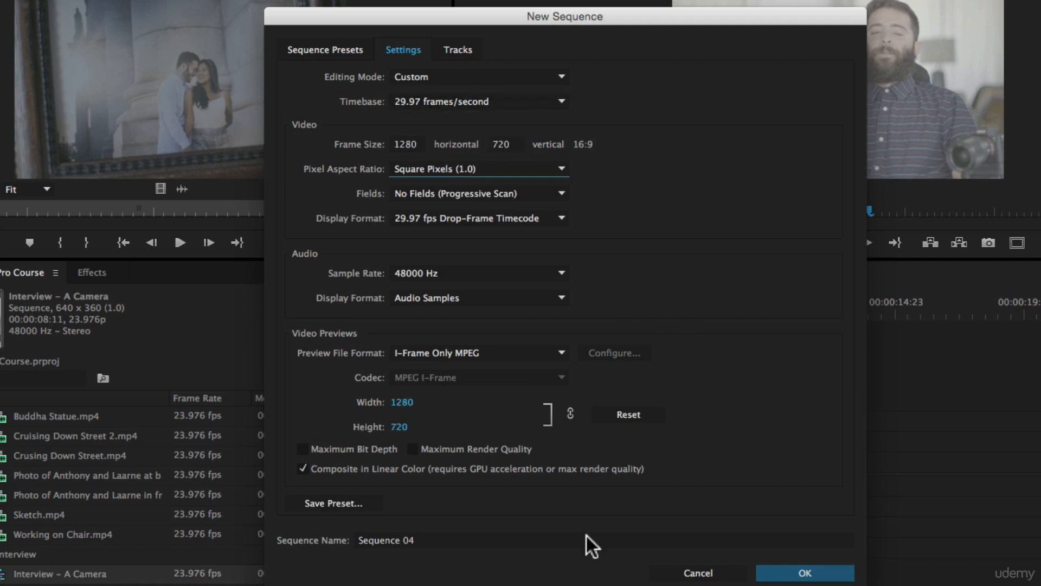
# Step: Name the sequence Documentary Version 1 and create it after checking its track setup
pyautogui.click(410, 540)
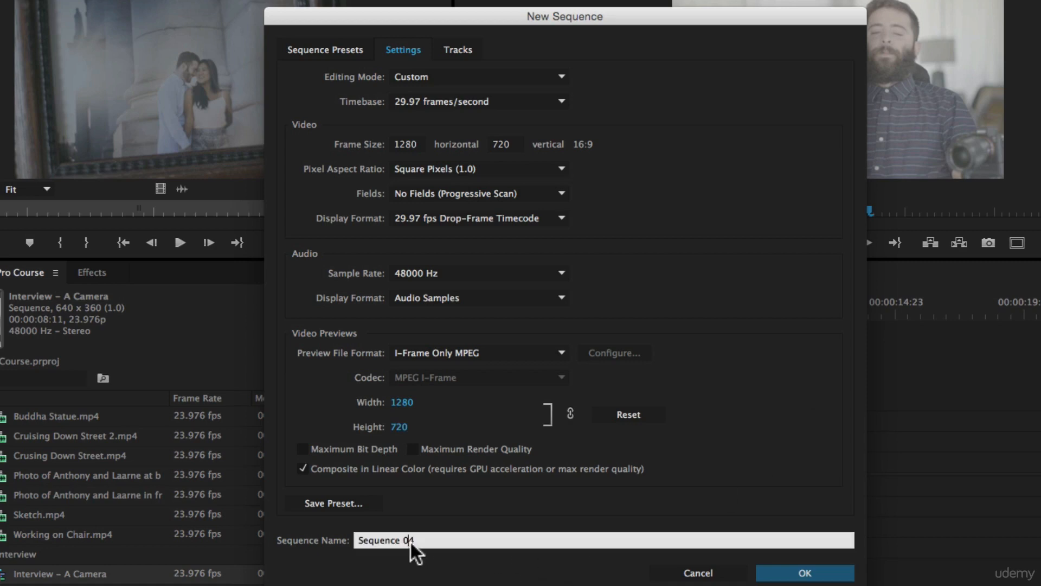
pyautogui.press('super+a')
pyautogui.write('Documentary Version 1')
pyautogui.click(459, 49)
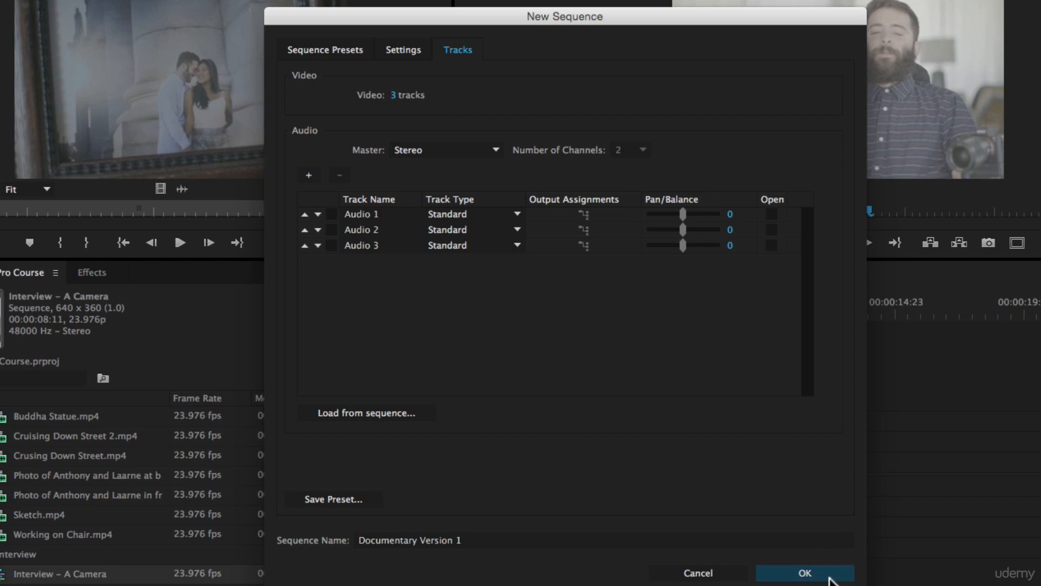
pyautogui.click(410, 49)
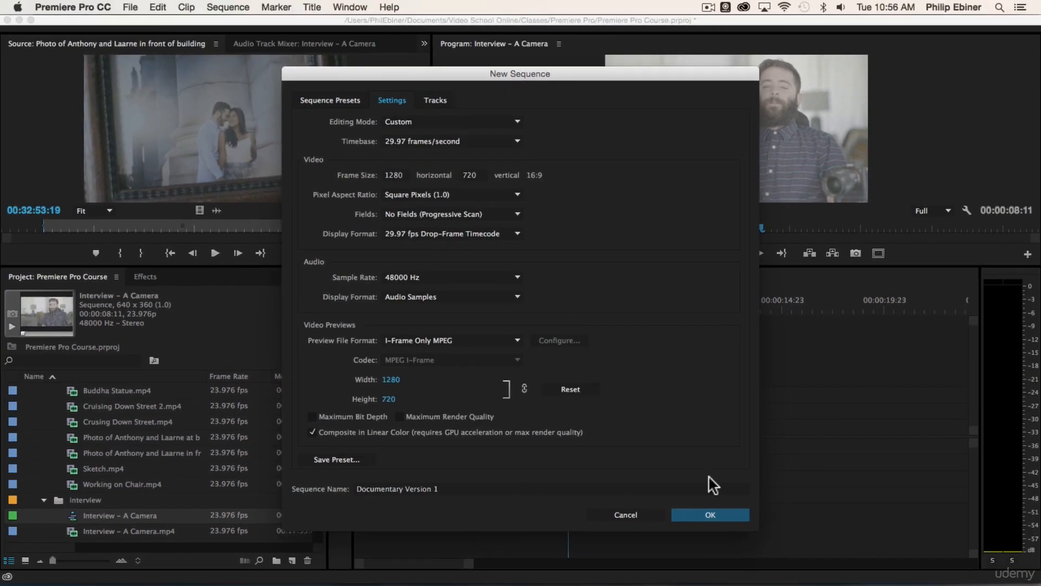
pyautogui.click(718, 515)
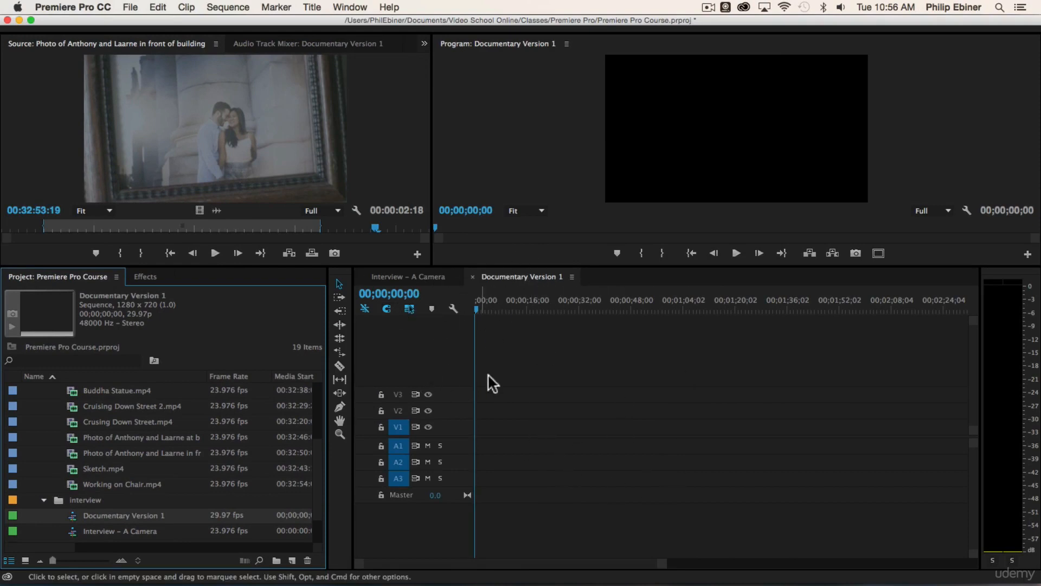
pyautogui.scroll(-2, 103, 486)
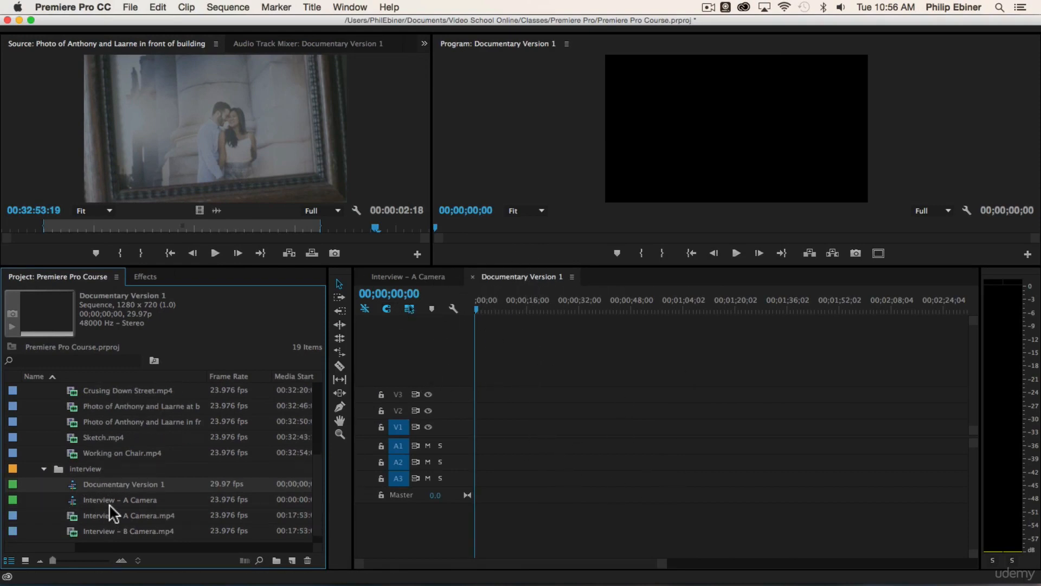
pyautogui.moveTo(69, 388); pyautogui.dragTo(113, 492)
pyautogui.press('super+z')
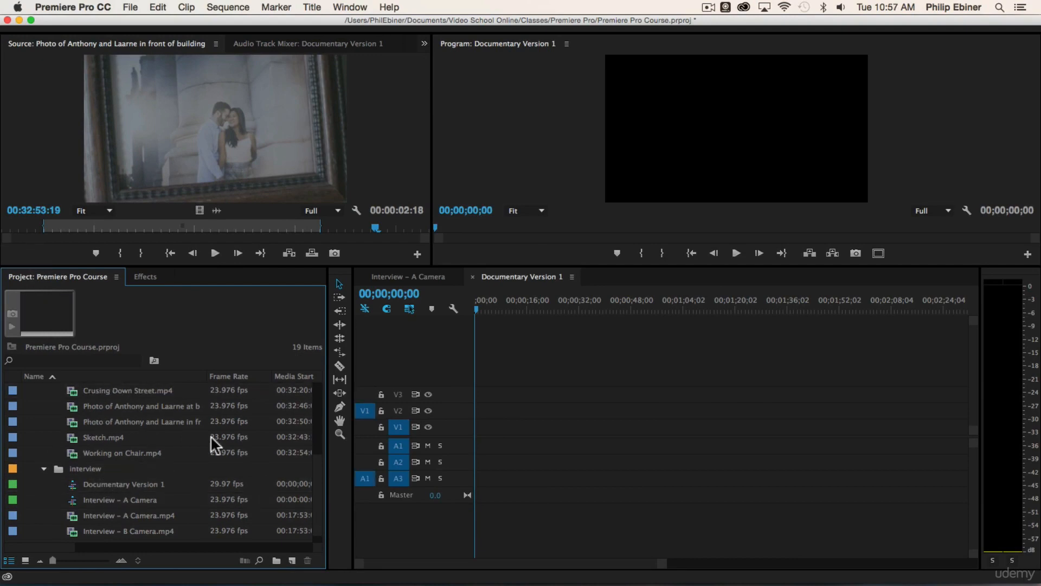
# Step: Open the Interview – A Camera sequence and move its video clip up to a new V6 track, keeping its start time
pyautogui.click(520, 365)
pyautogui.click(440, 284)
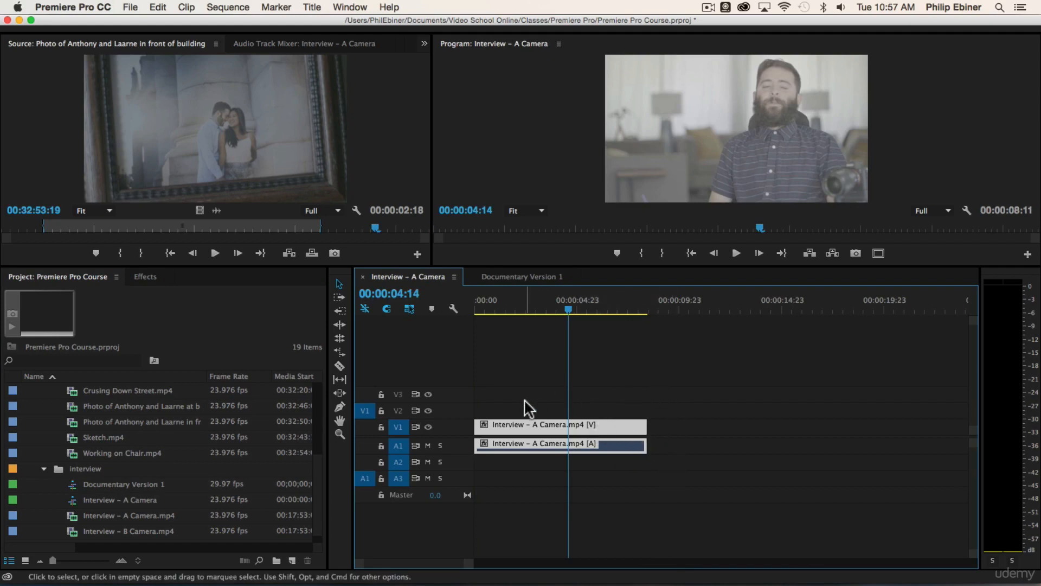
pyautogui.click(512, 431)
pyautogui.moveTo(525, 435); pyautogui.dragTo(422, 375)
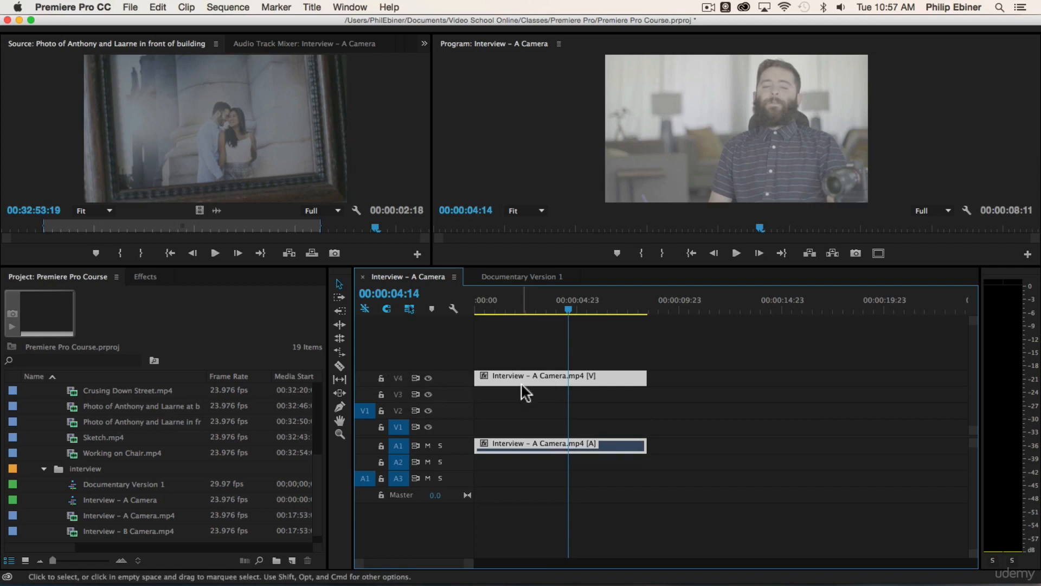
pyautogui.moveTo(521, 382); pyautogui.dragTo(512, 342)
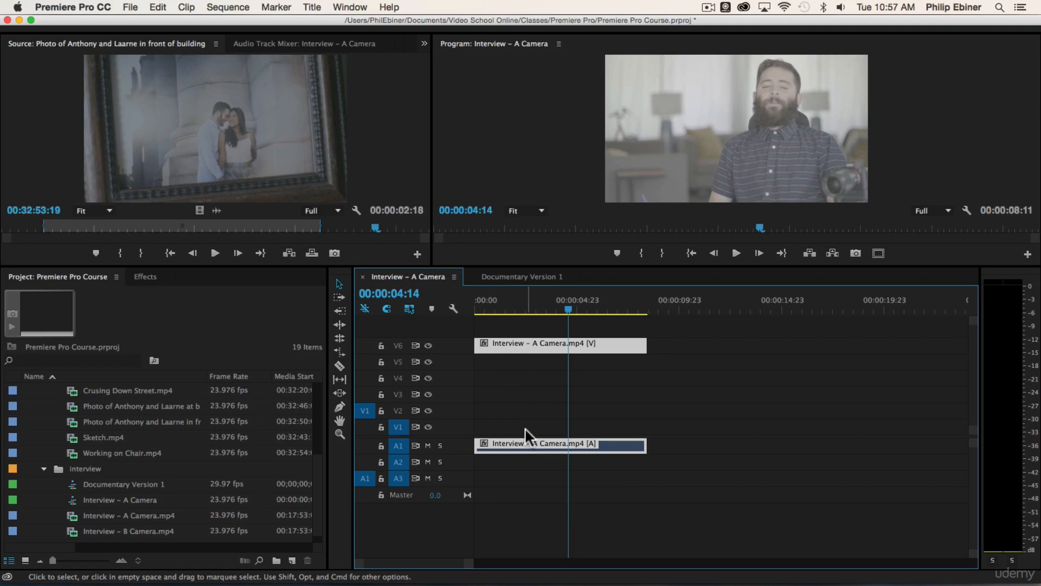
# Step: Move the interview clip's audio down to a new A6 track, keeping its start time, and save the project
pyautogui.moveTo(526, 444); pyautogui.dragTo(509, 548)
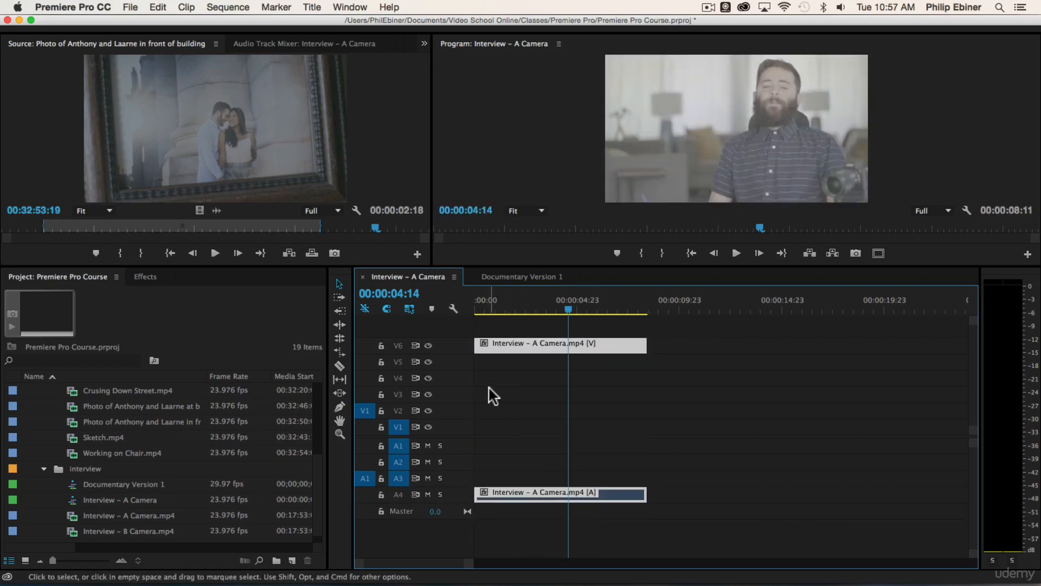
pyautogui.moveTo(500, 490); pyautogui.dragTo(576, 521)
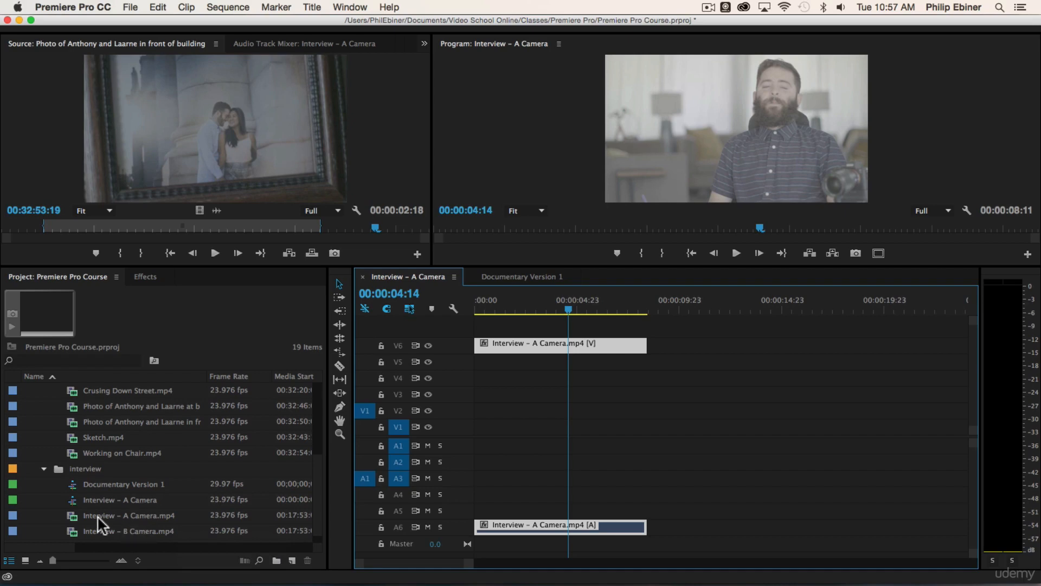
pyautogui.press('super+s')
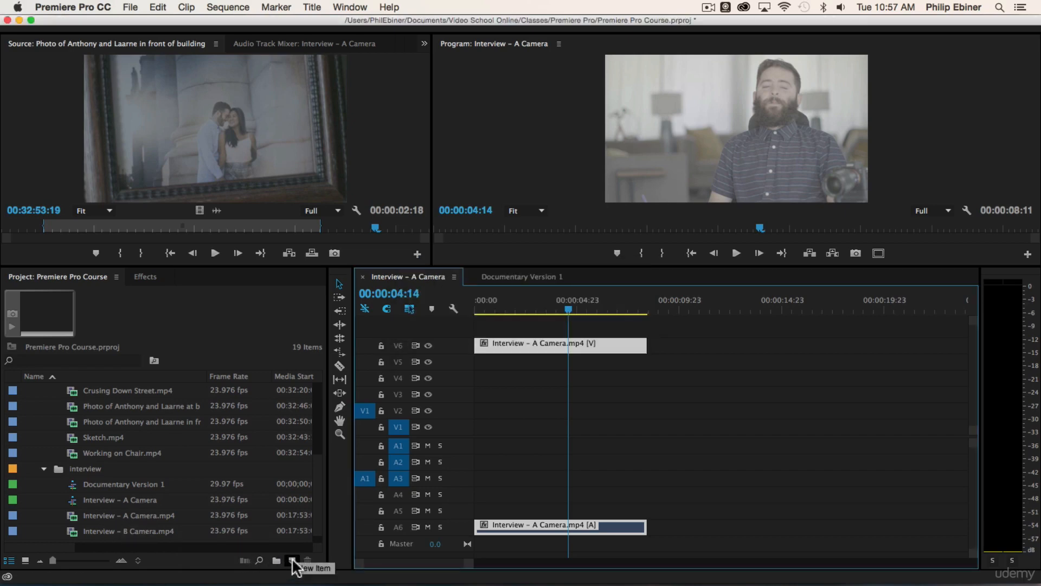